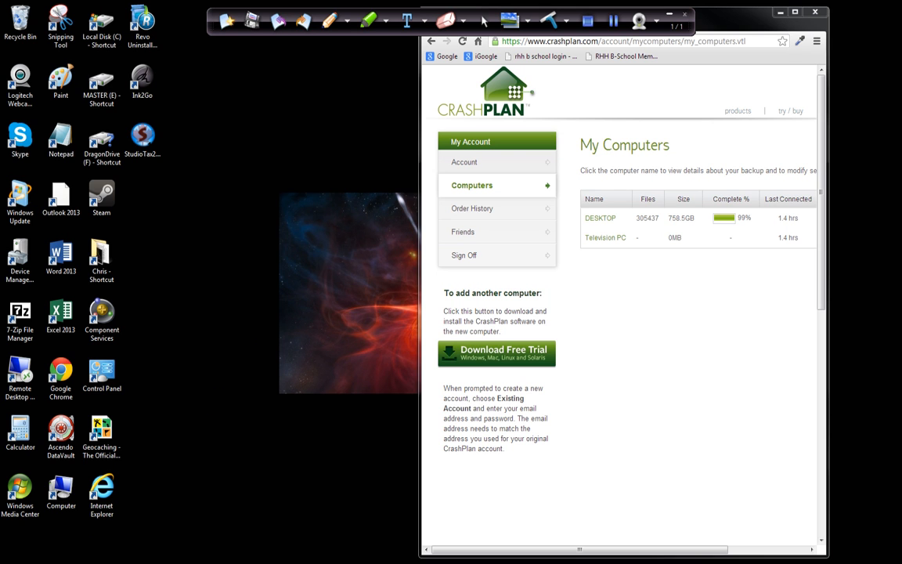
- Switch to the CrashPlan desktop application and check its system tray icon's backup status and available commands
mouse_move(74, 562)
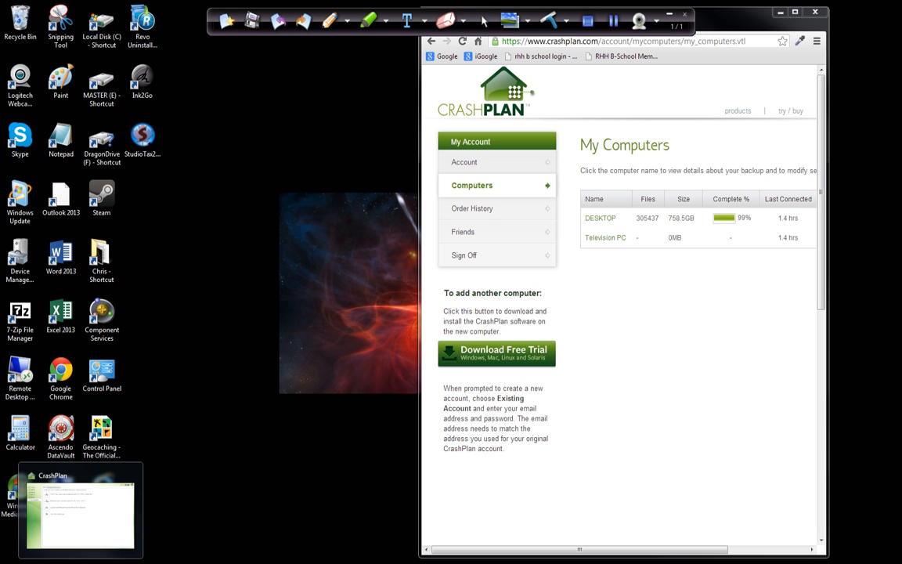
click(80, 513)
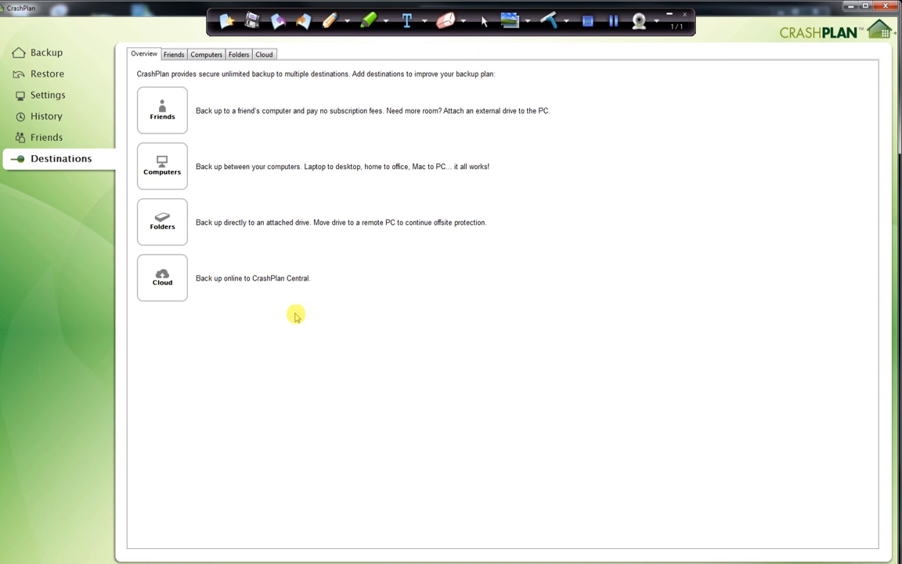
click(809, 560)
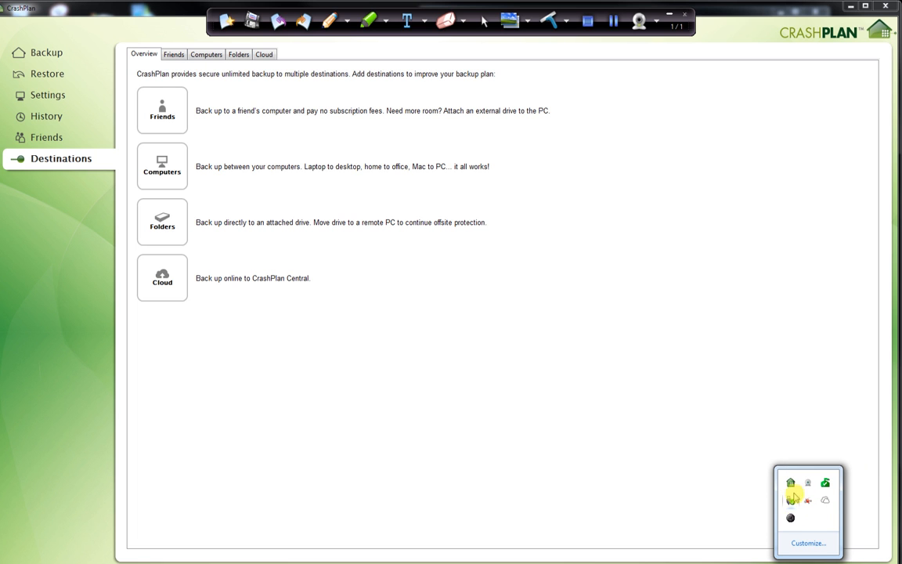
mouse_move(791, 489)
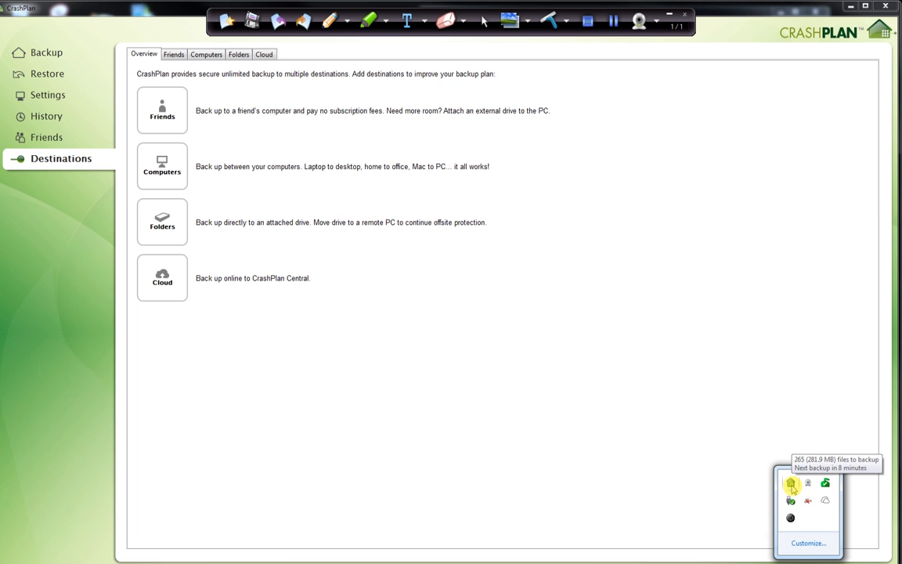
right_click(792, 486)
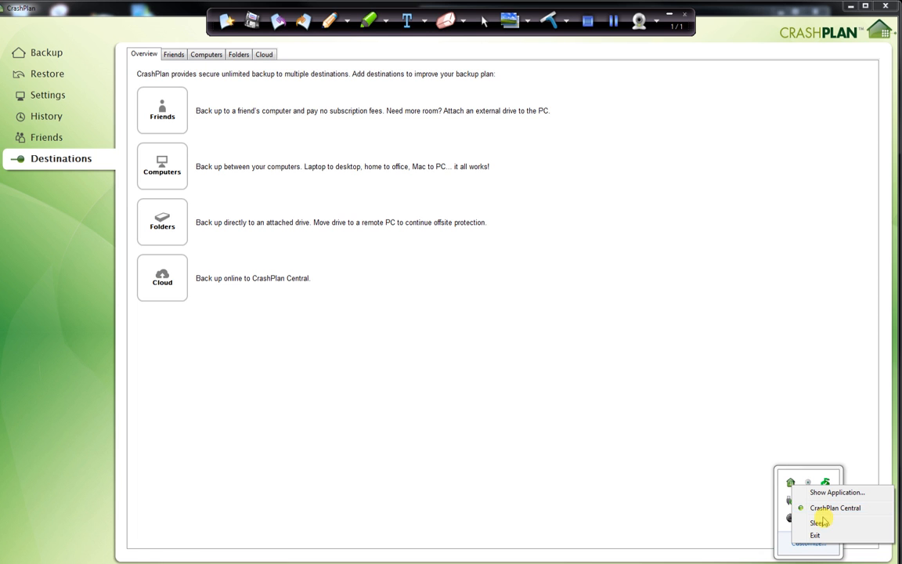
click(484, 532)
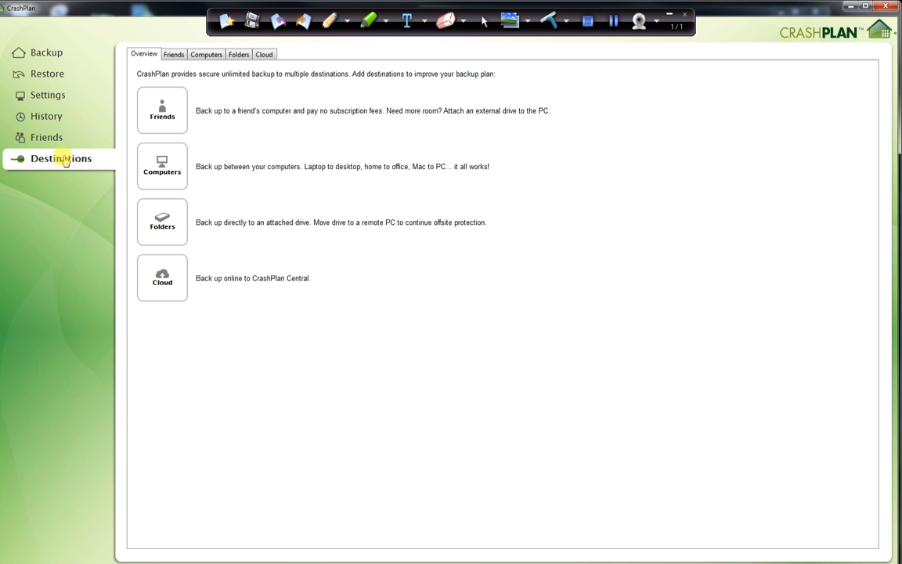
- Review the file selection for the CrashPlan Central backup, including the Financial folder's subfolders, and close it without saving
click(49, 52)
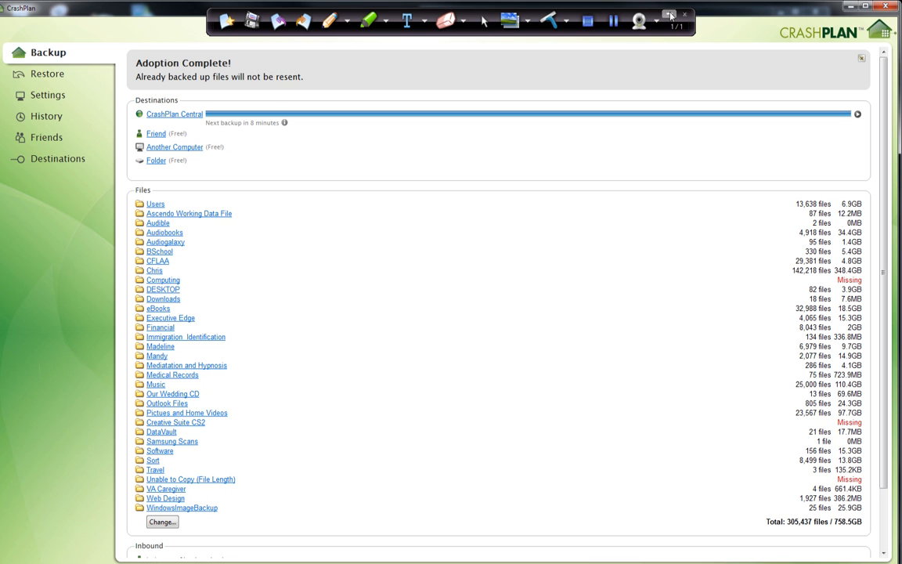
click(611, 19)
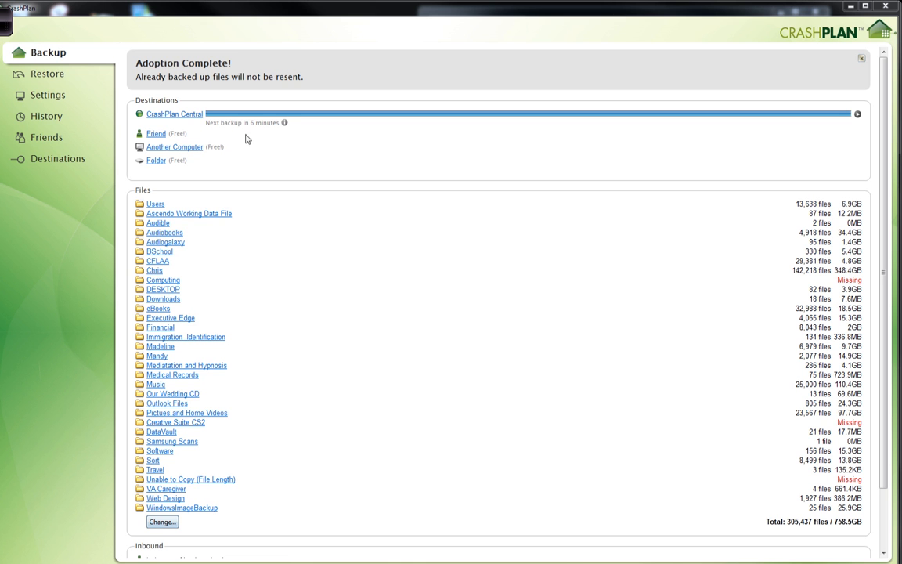
click(159, 524)
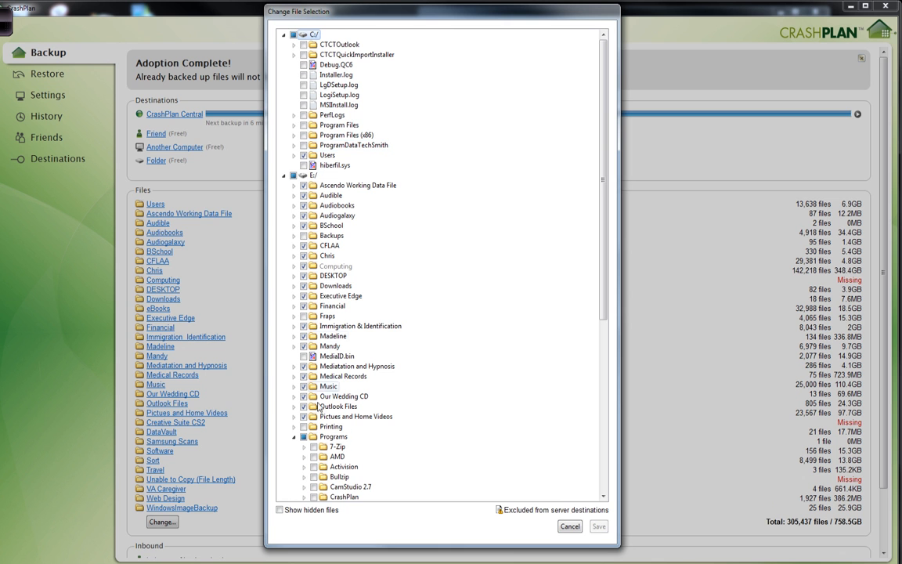
drag(604, 306, 614, 208)
click(294, 306)
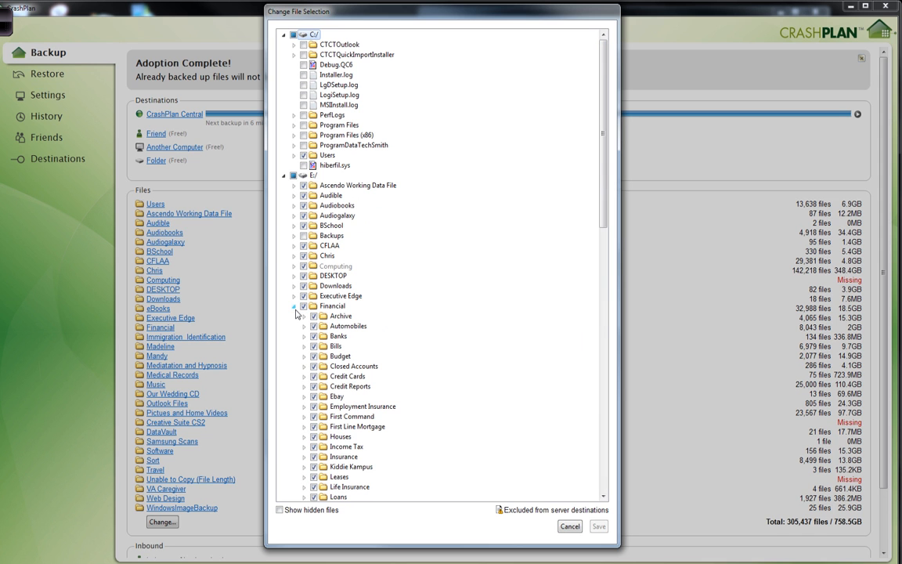
scroll(296, 314, down, 3)
scroll(298, 343, up, 3)
click(294, 307)
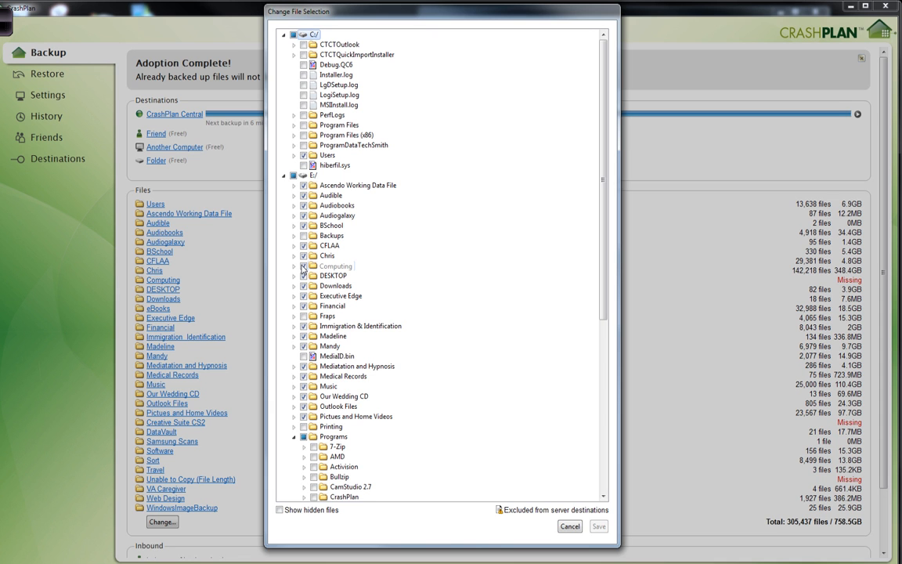
click(570, 527)
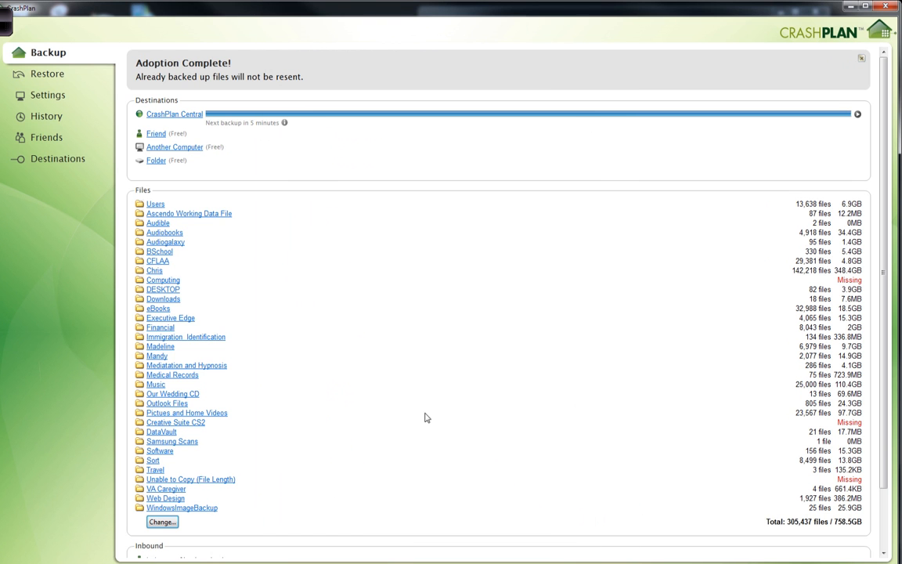
- Select the Default folder under Users on drive C for restoring and inspect its subfolders
click(41, 79)
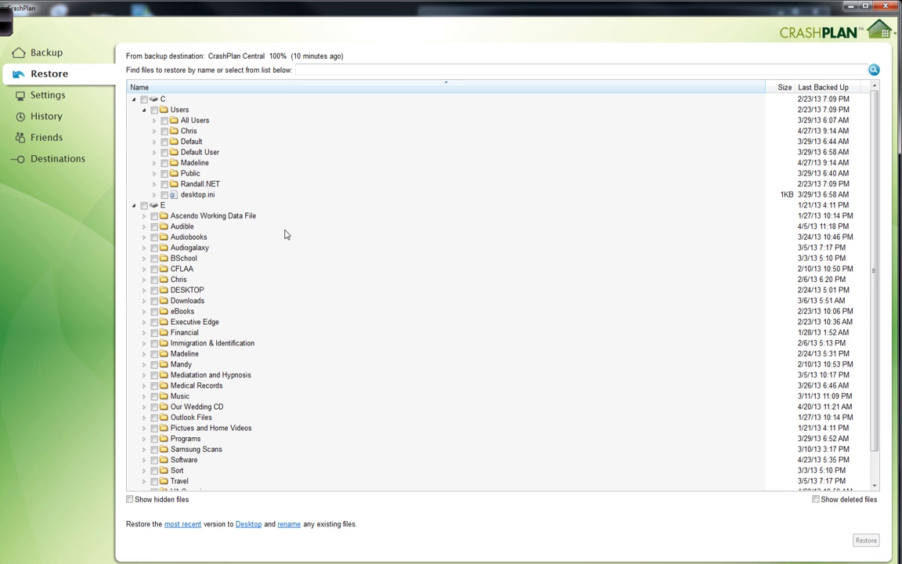
click(164, 141)
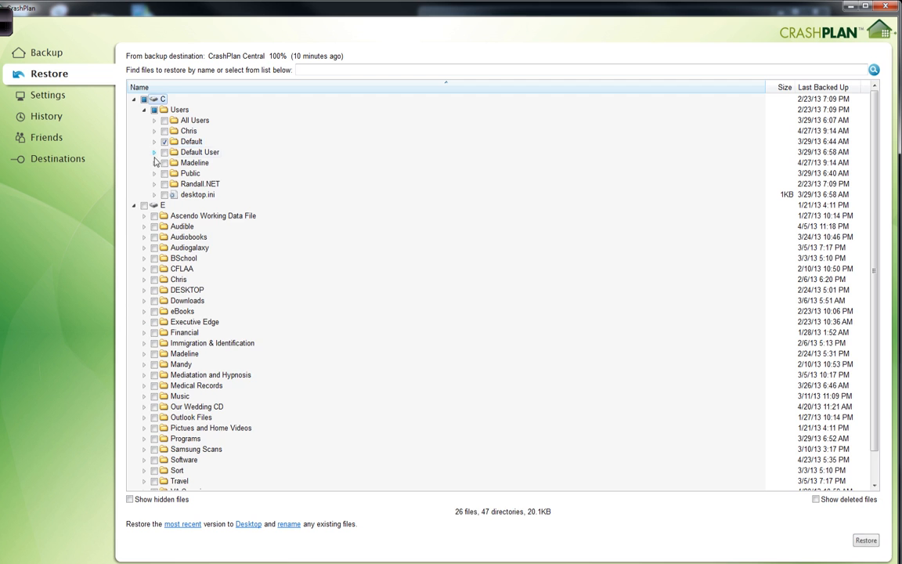
click(154, 141)
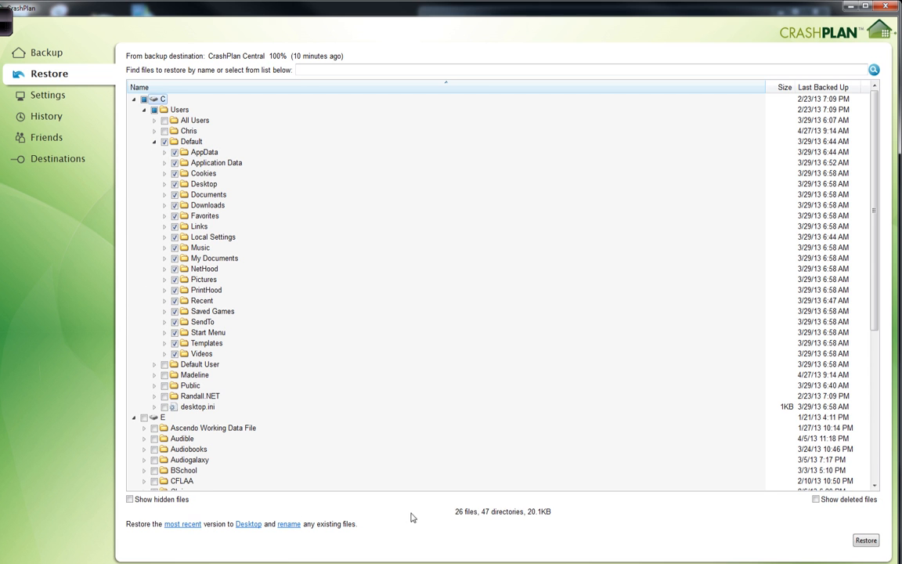
click(155, 141)
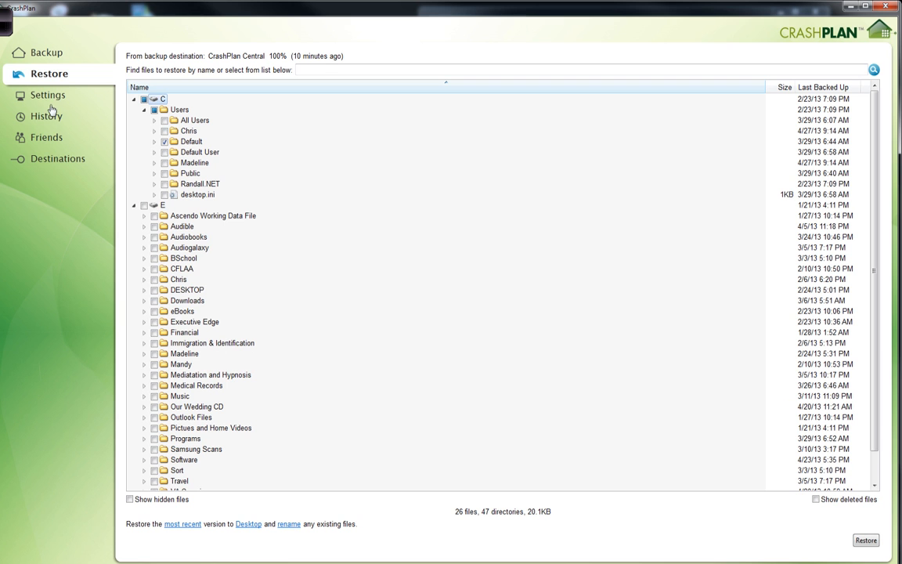
- Review the backup destinations overview and the General, Backup and Security settings of the application
click(48, 165)
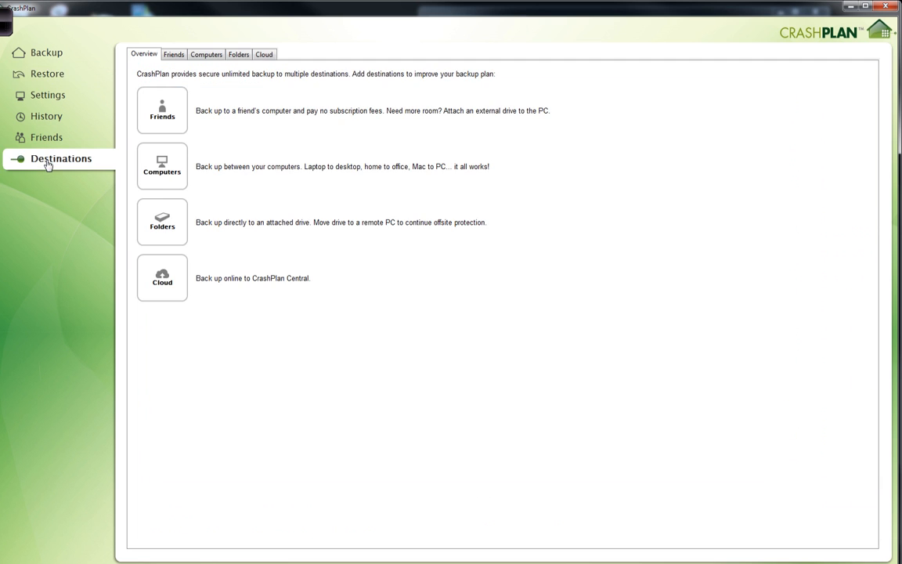
click(43, 97)
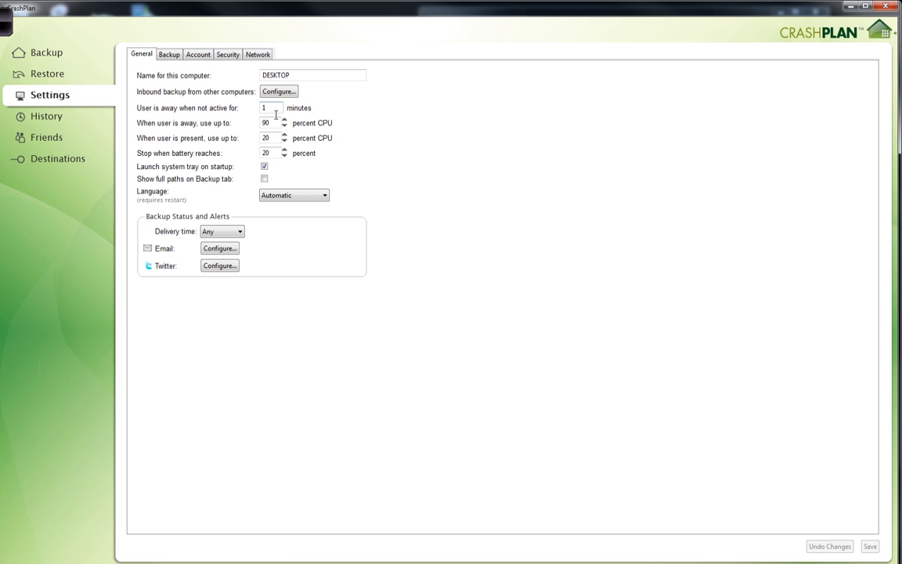
click(173, 61)
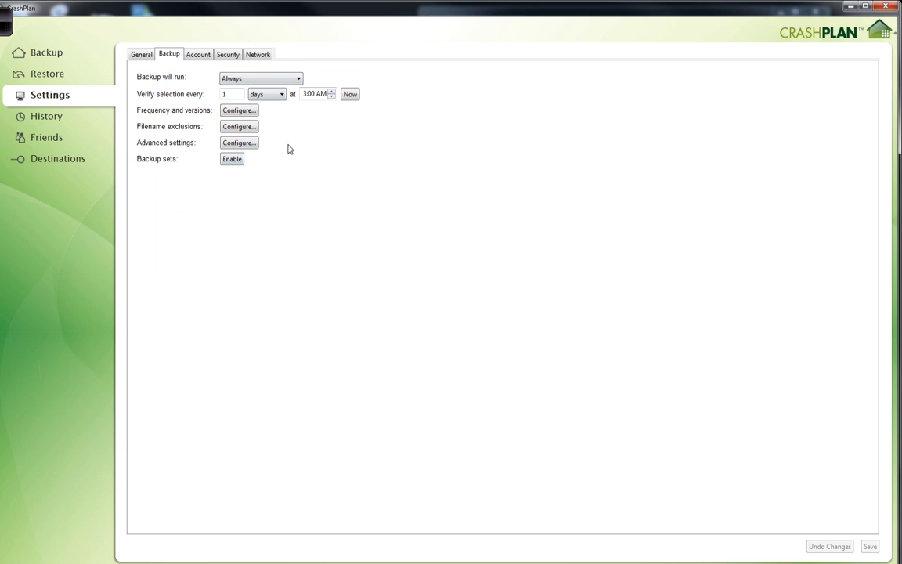
click(228, 55)
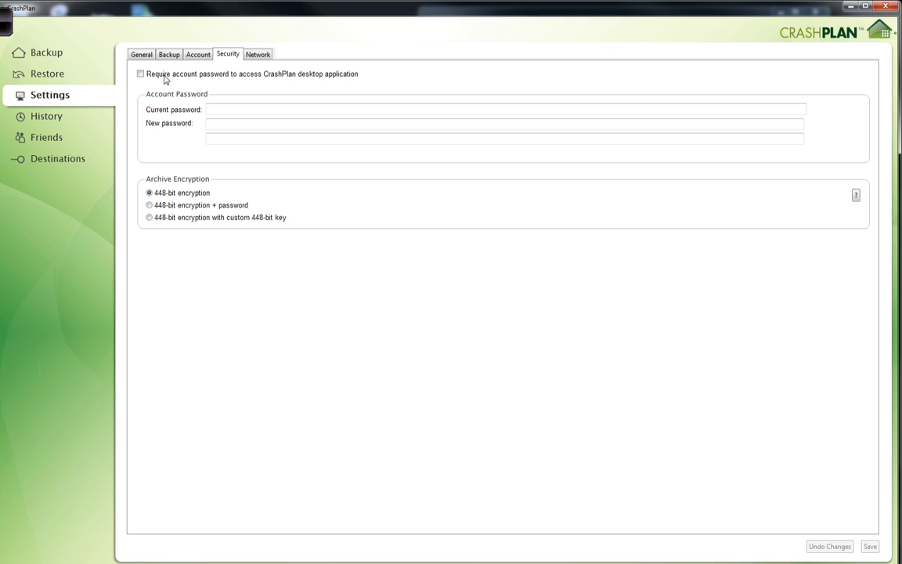
click(50, 161)
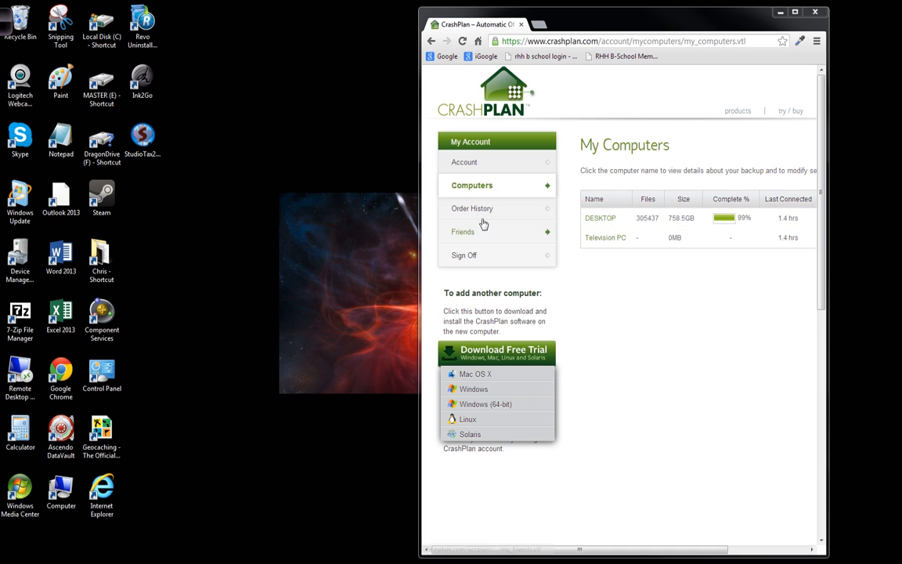
- In the browser's CrashPlan account, view DESKTOP's web restore page and browse its restore dates back to February 2013 and forward to April 2013
drag(587, 24, 0, 62)
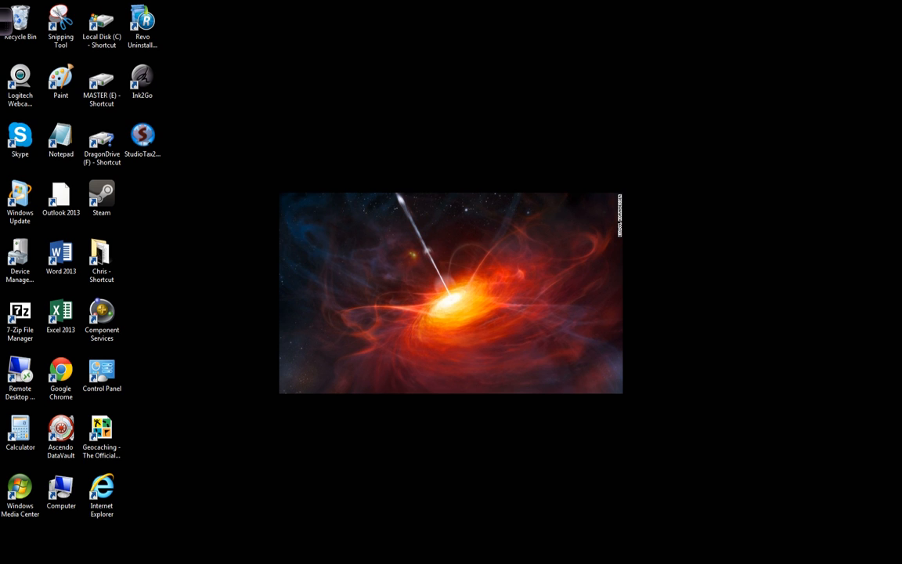
drag(0, 24, 538, 14)
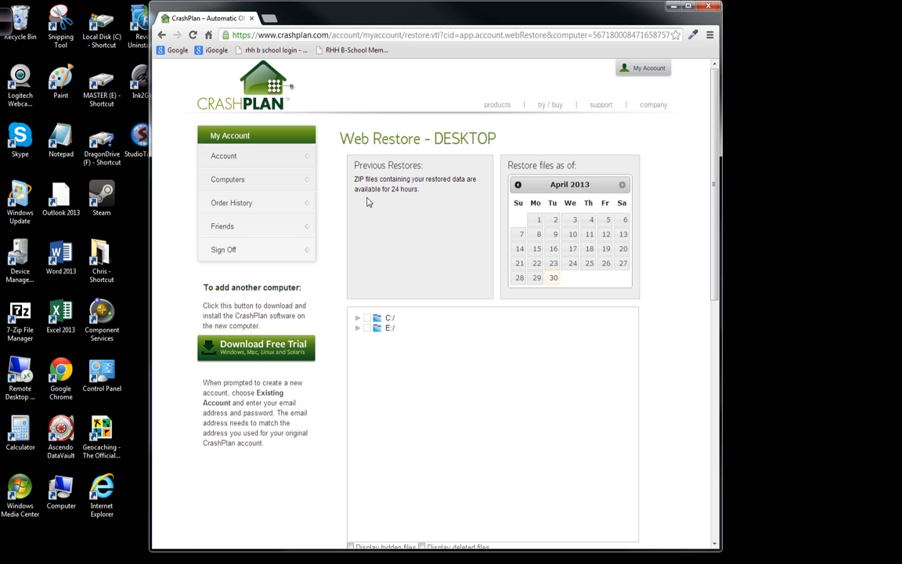
click(518, 184)
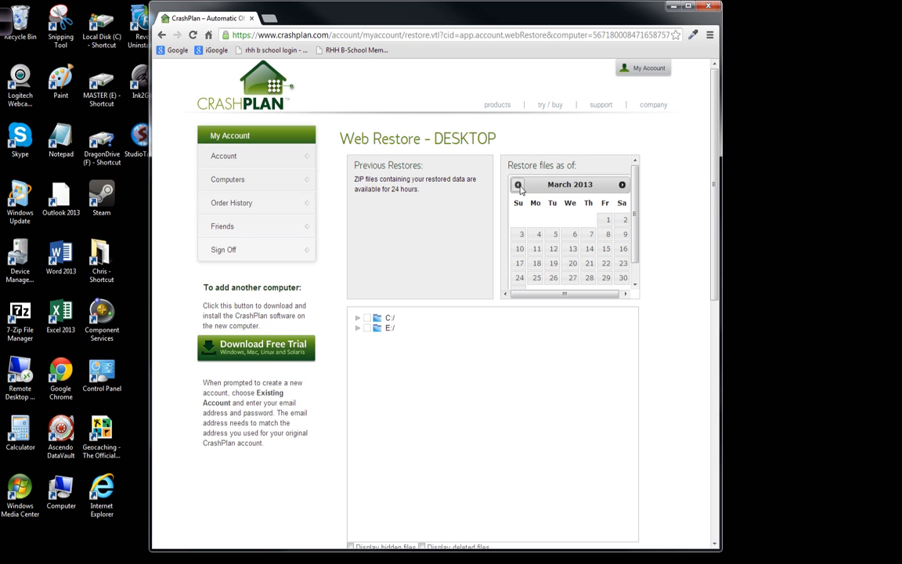
click(519, 185)
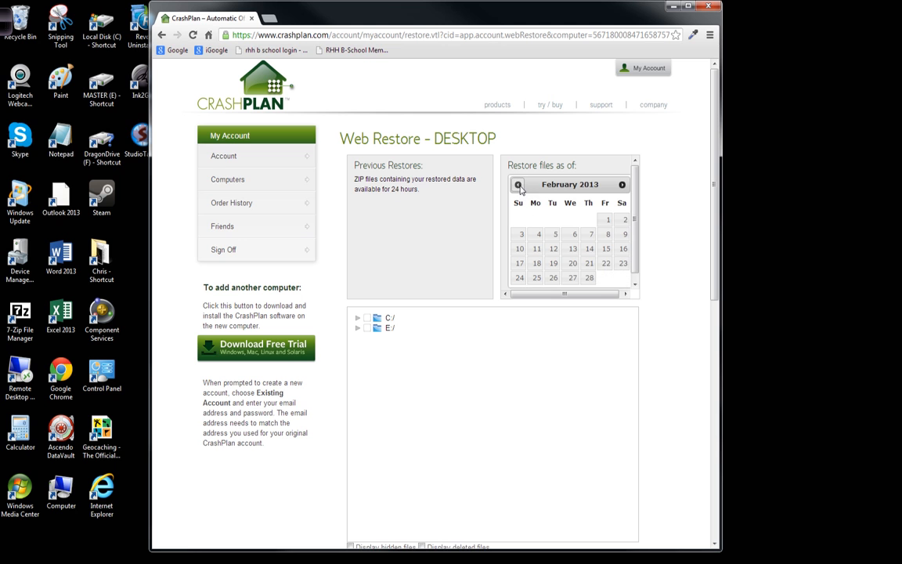
click(622, 185)
click(623, 185)
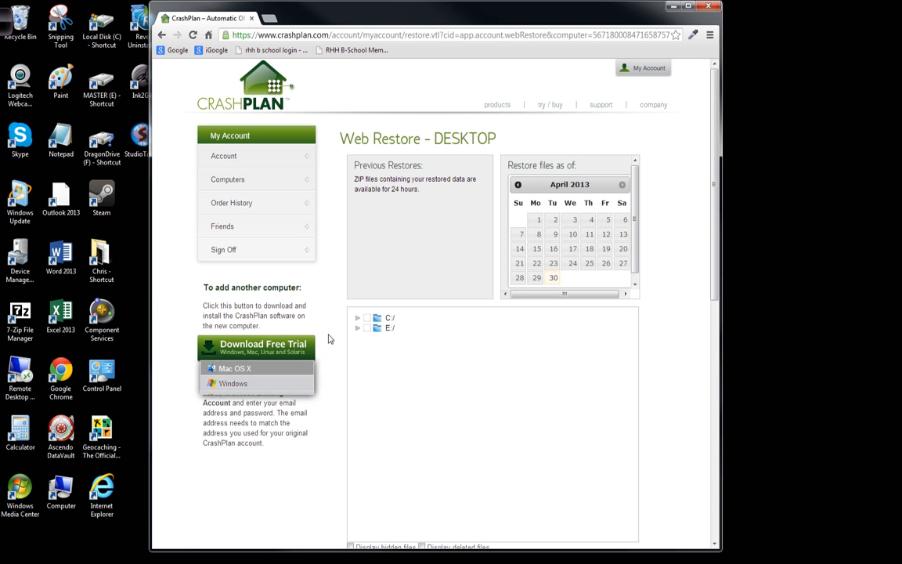
- Reopen the web restore for DESKTOP from the account's computer list and browse the backed-up folders on drive E
click(257, 184)
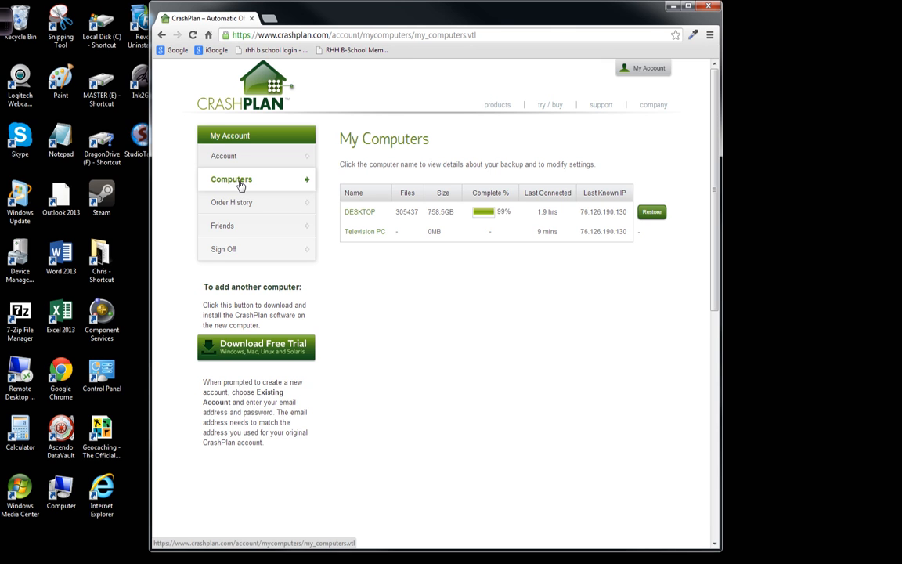
click(651, 213)
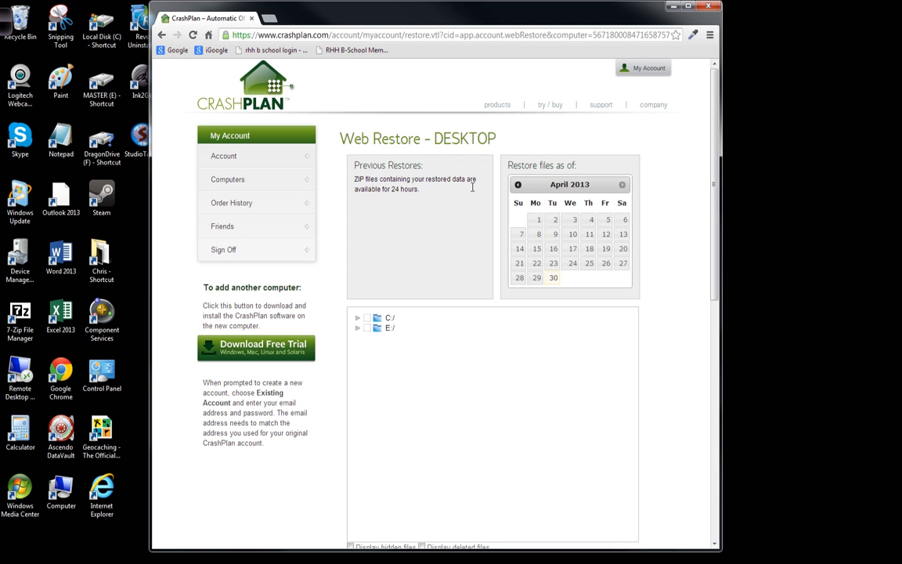
click(358, 327)
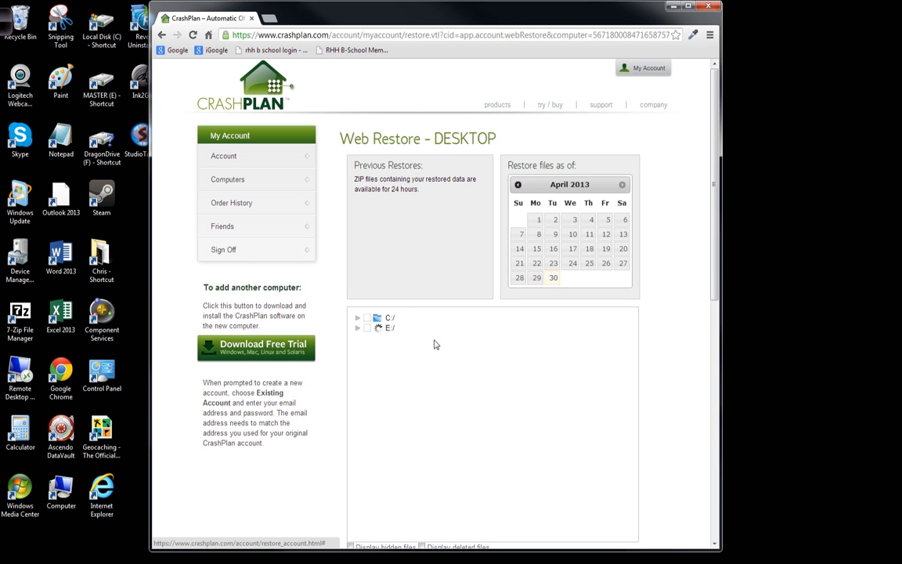
scroll(500, 328, down, 5)
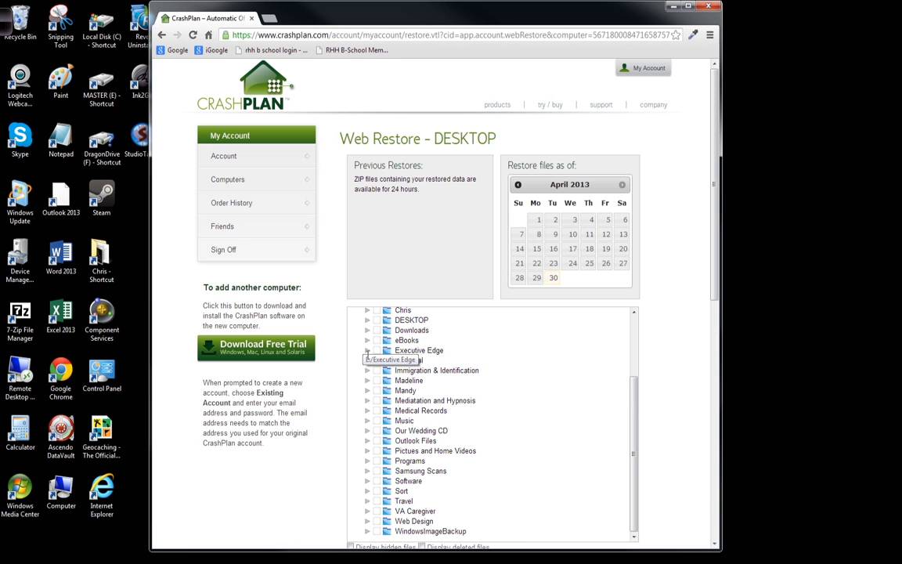
scroll(574, 348, up, 5)
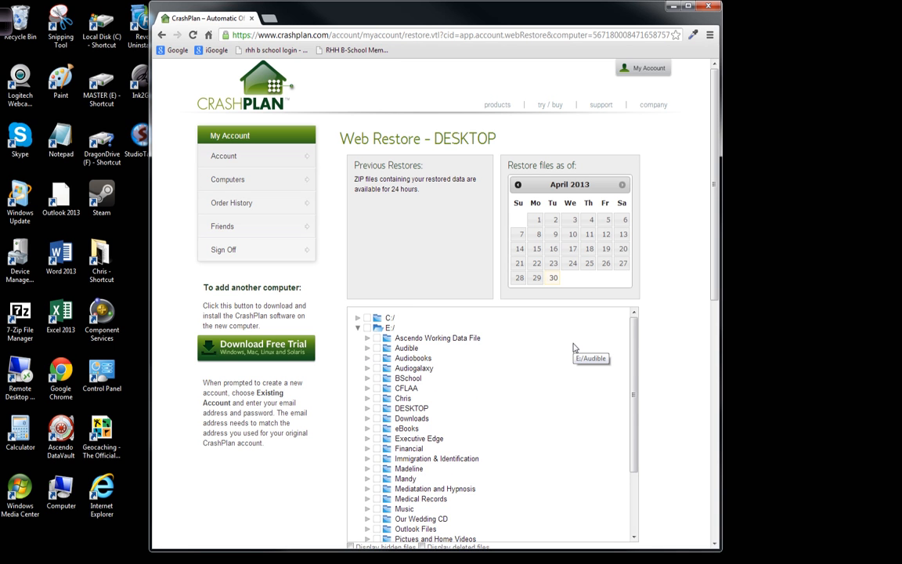